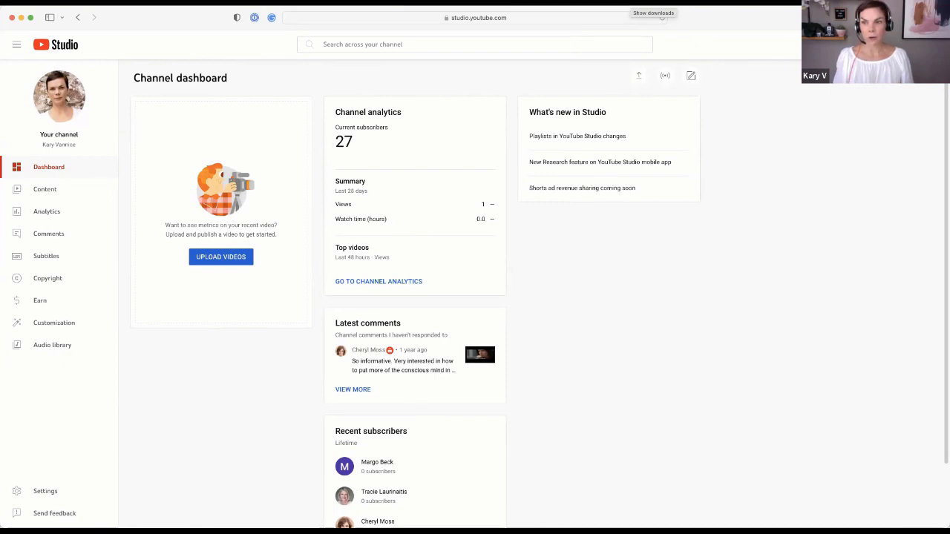
Choose Upload videos from the Create menu at the top right
click(880, 45)
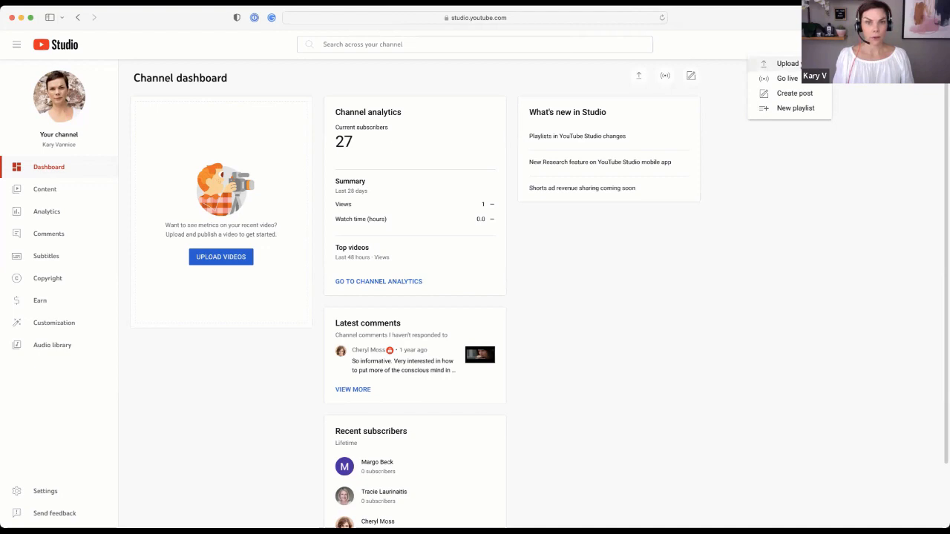
click(787, 63)
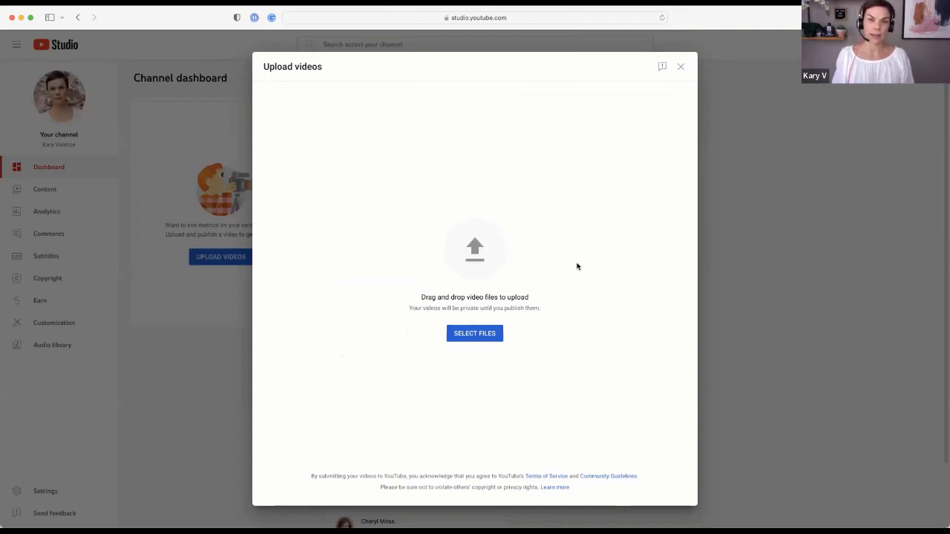
Select Interview With Joe iTutor.mp4 from the computer to start its upload
click(481, 336)
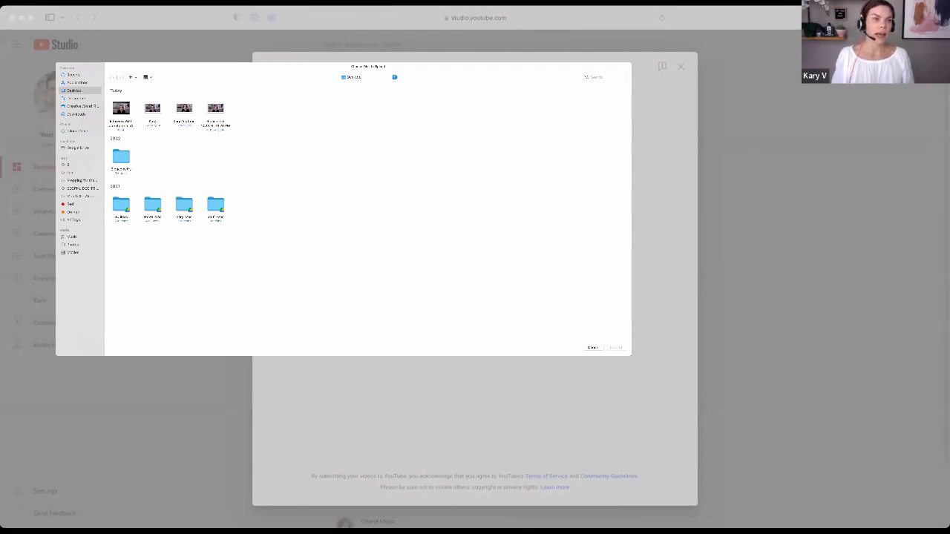
click(916, 504)
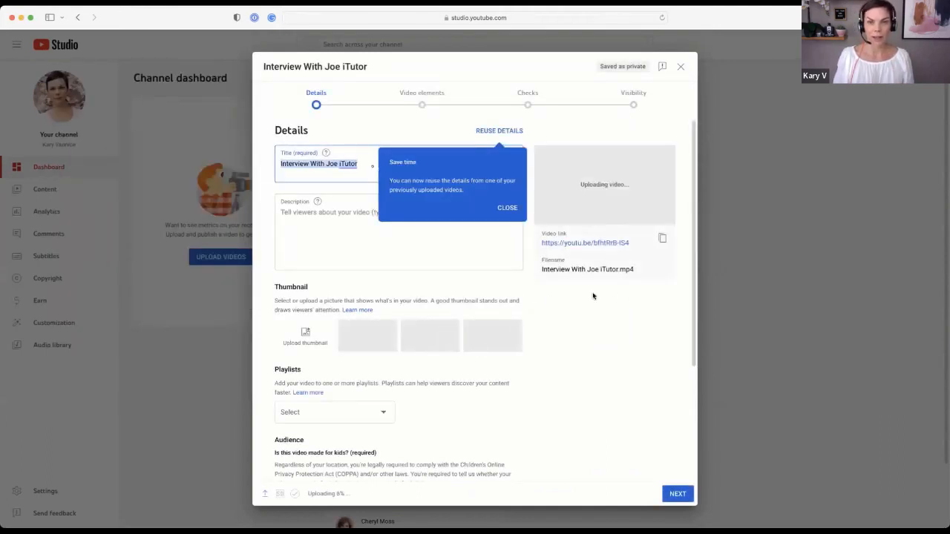
Dismiss the reuse-details tip and replace the title with the teacher's full name plus ' - English Teacher - Preply'
click(507, 208)
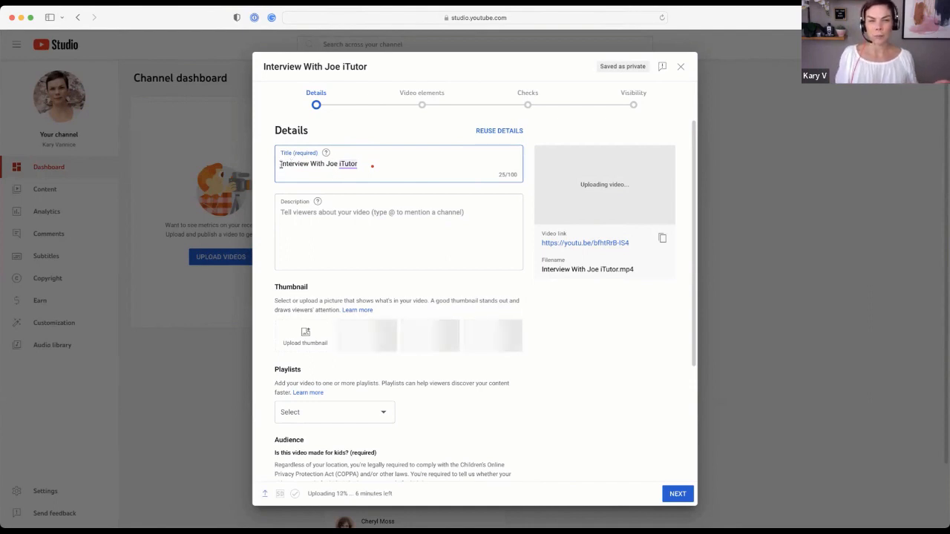
drag(279, 164, 363, 165)
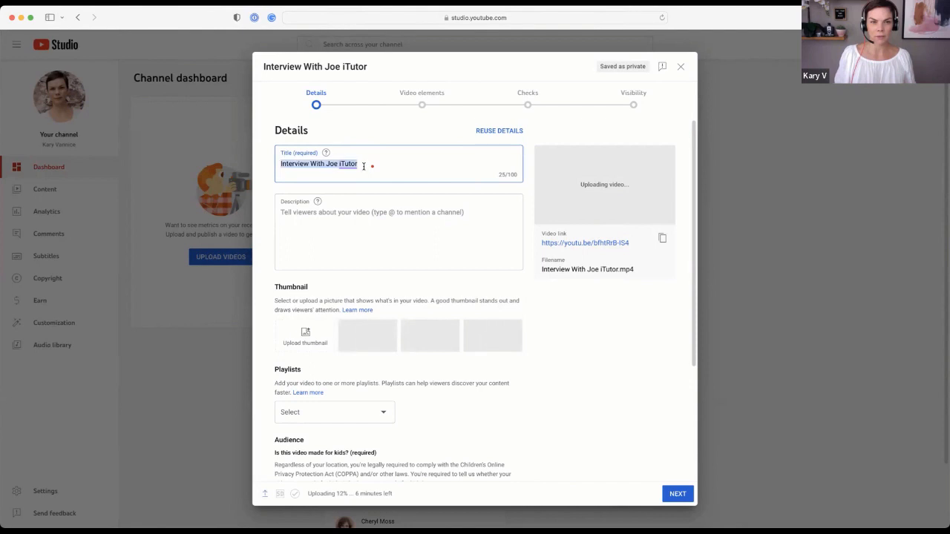
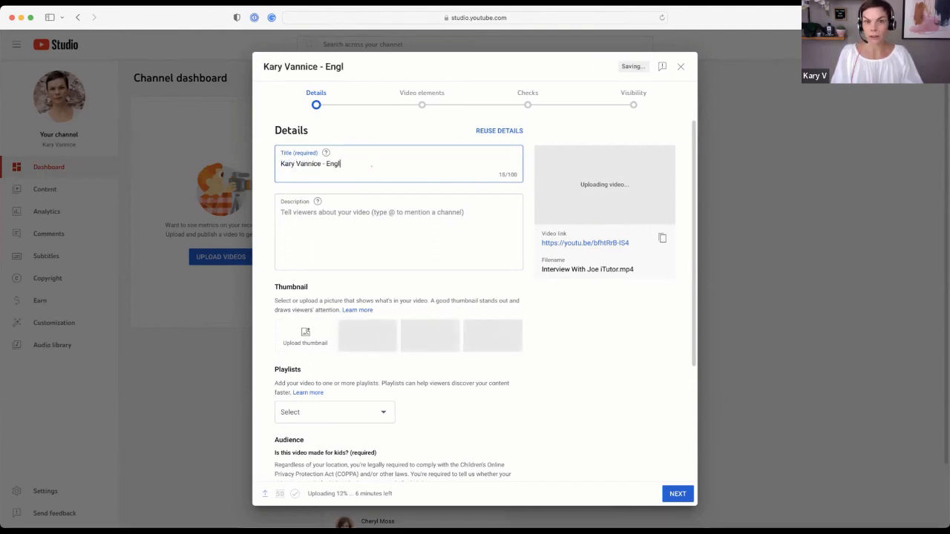
text(ish Te)
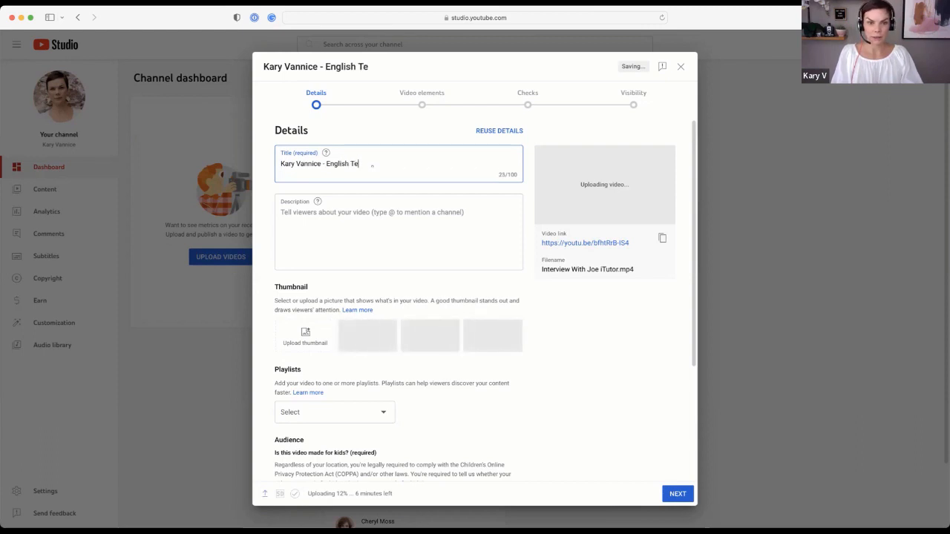
text(acher - Preply)
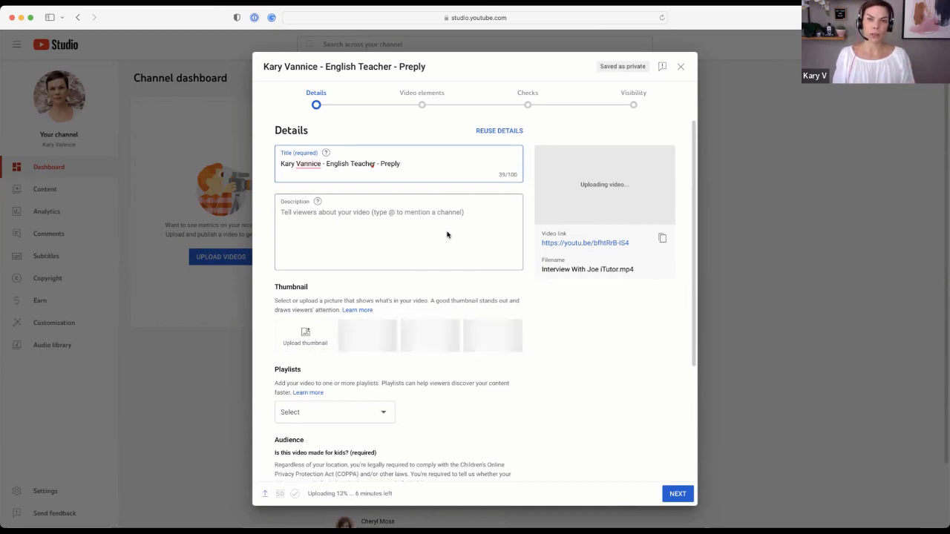
Copy the new title text and paste it into the empty Description box
click(352, 224)
drag(405, 161, 257, 157)
key(super+c)
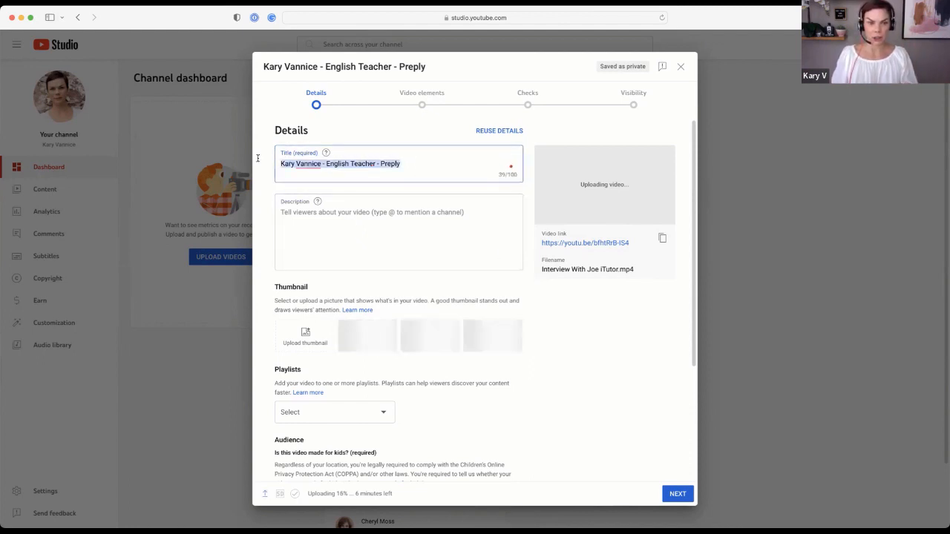
click(335, 230)
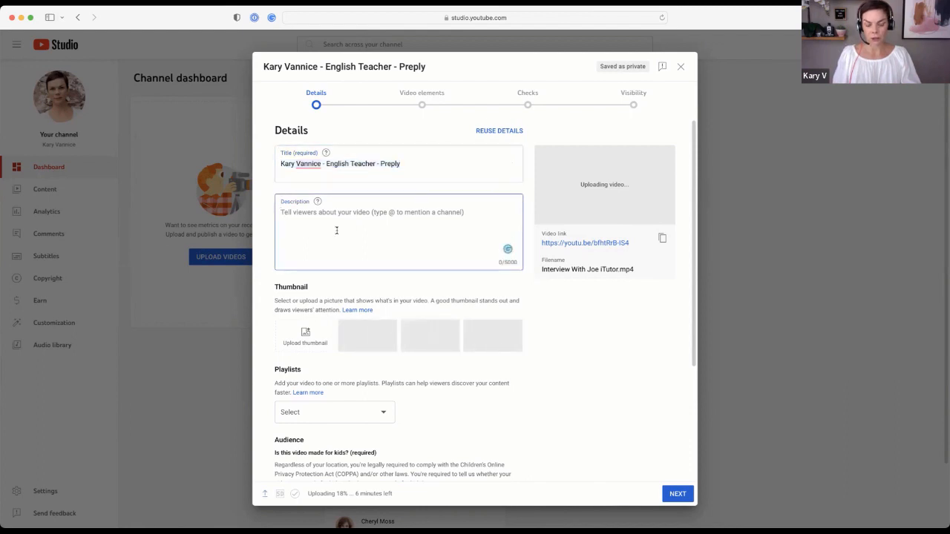
key(super+v)
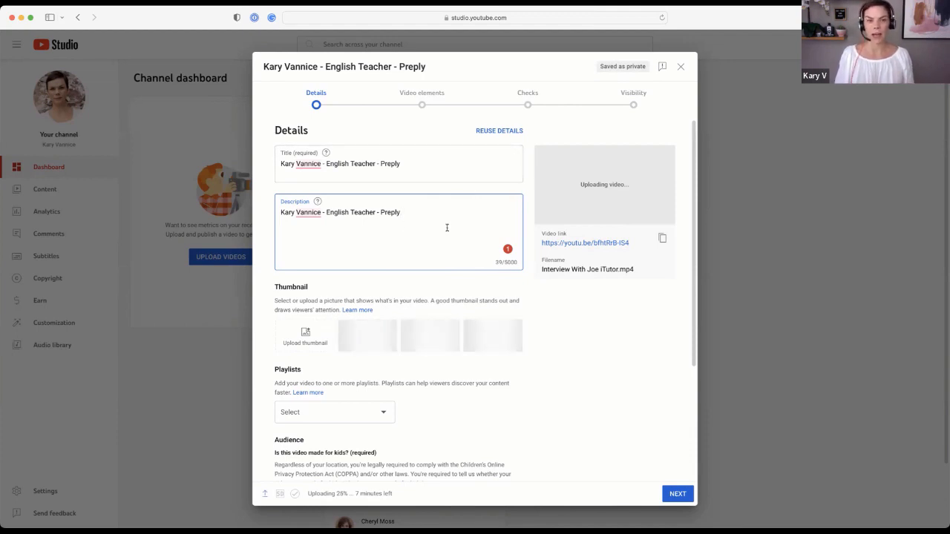
Scroll down the details form and minimise the Safari window while the upload continues
scroll(447, 228, down, 3)
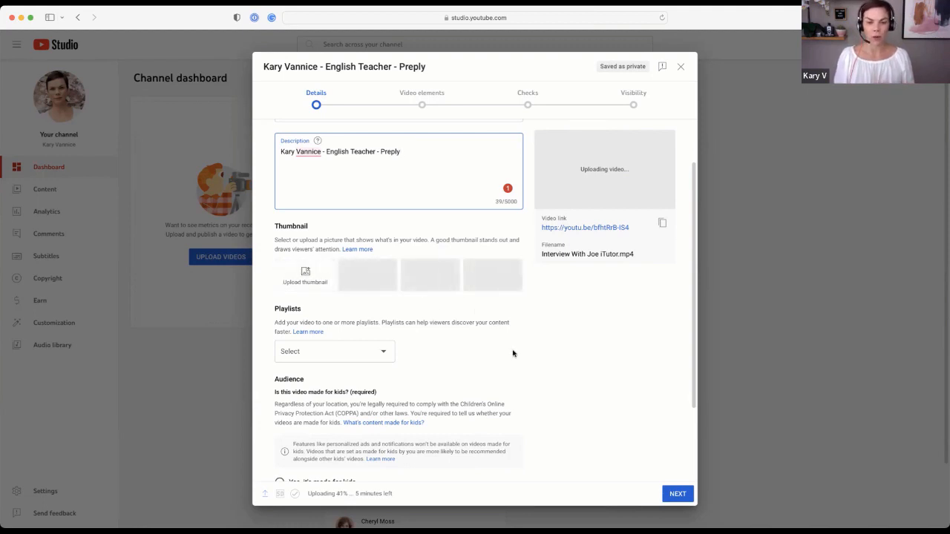
click(22, 19)
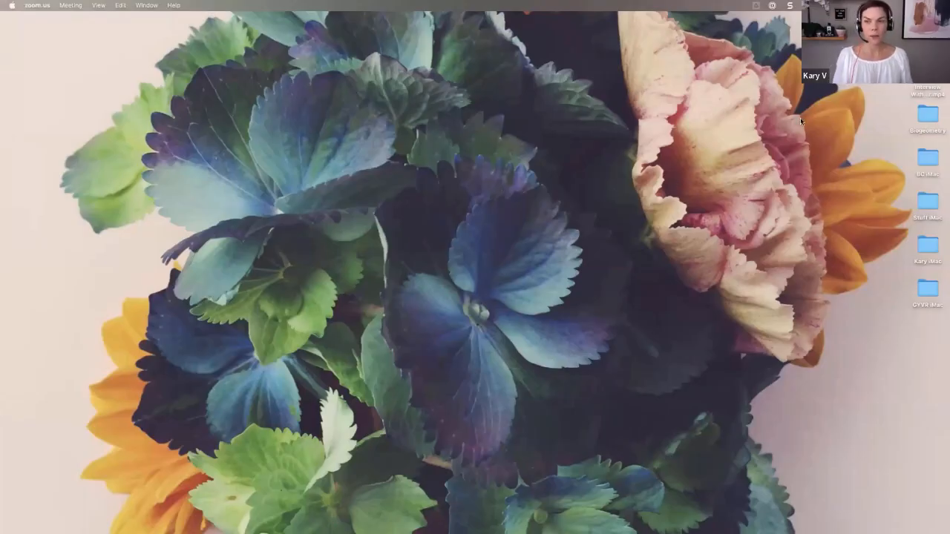
Open Interview With Joe iTutor.mp4 from the desktop, then enlarge and centre its QuickTime window
click(928, 89)
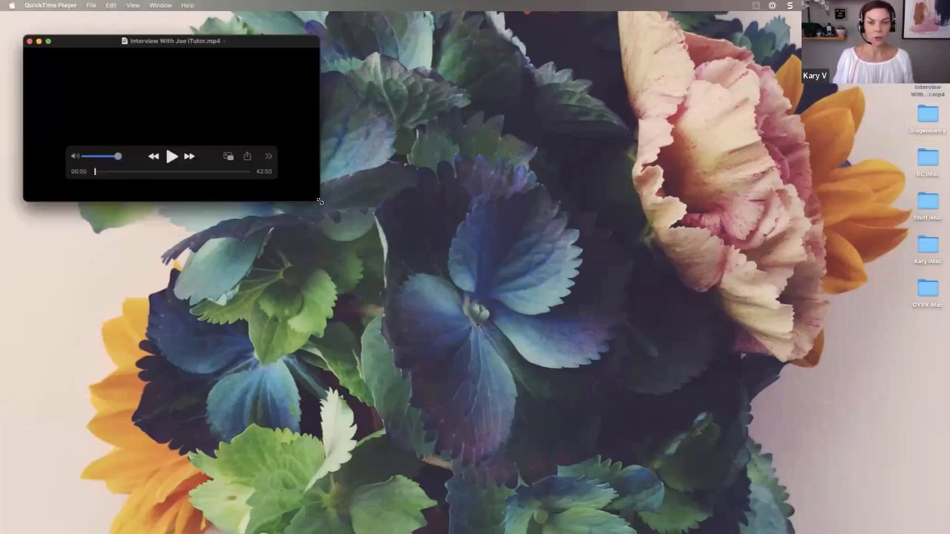
drag(319, 201, 869, 355)
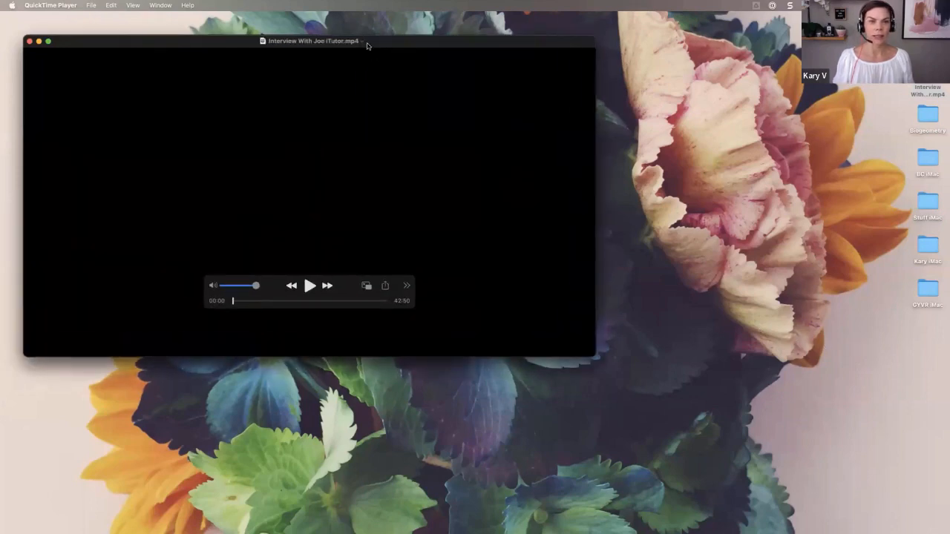
drag(366, 46, 346, 23)
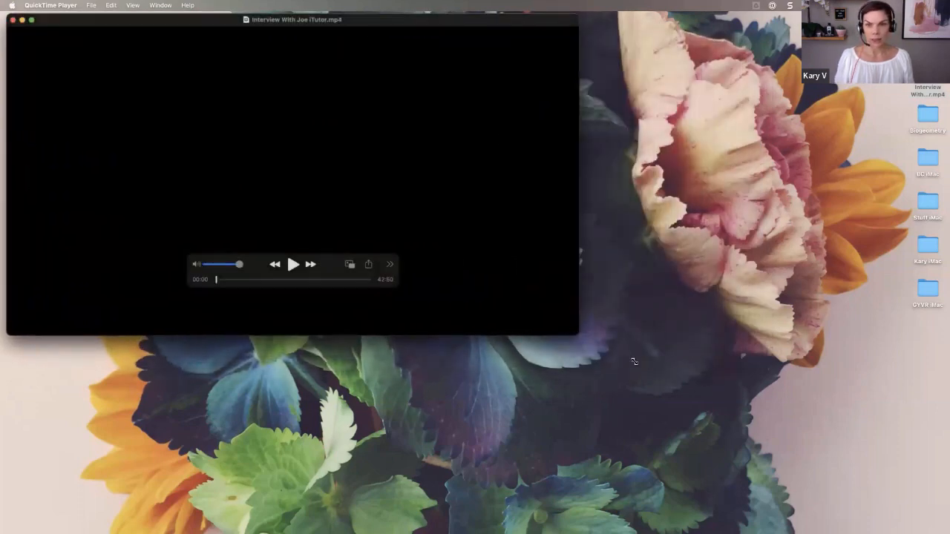
drag(634, 361, 945, 527)
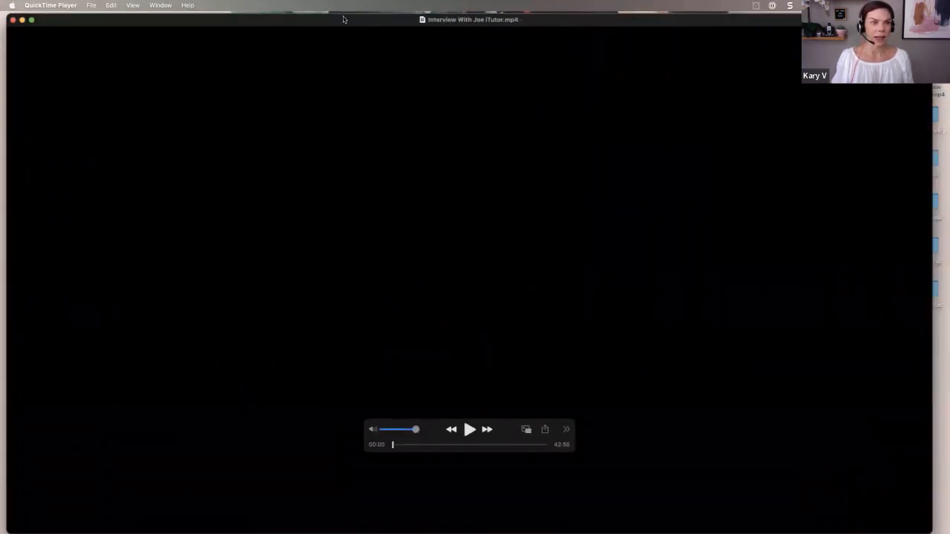
drag(344, 19, 335, 9)
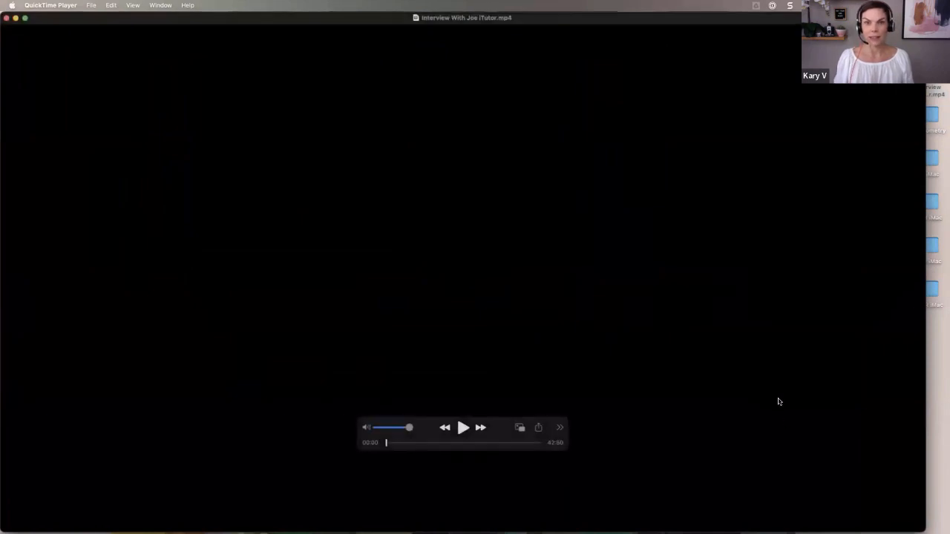
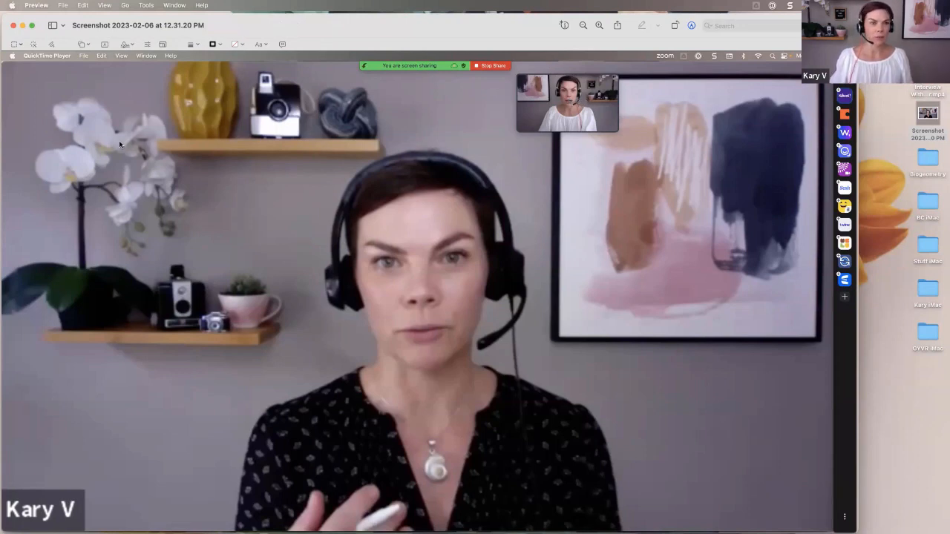
Select the speaker area of the screenshot, excluding the top strip and right-hand sidebar
drag(3, 117, 832, 531)
drag(418, 124, 418, 135)
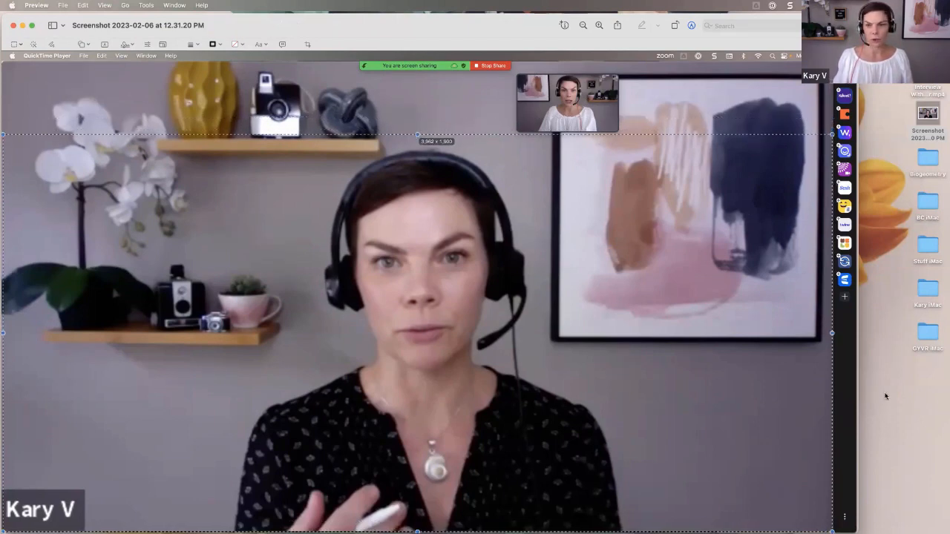
drag(832, 333, 758, 333)
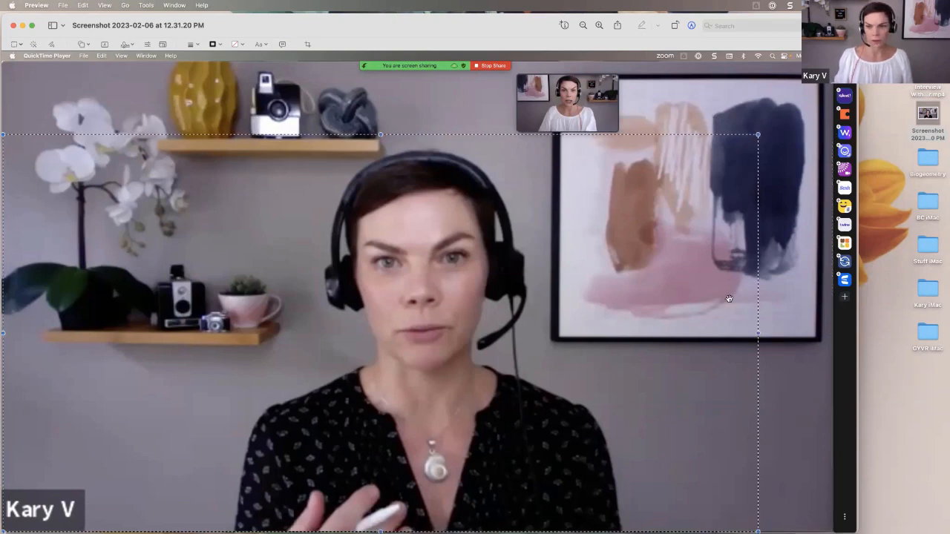
drag(758, 333, 741, 331)
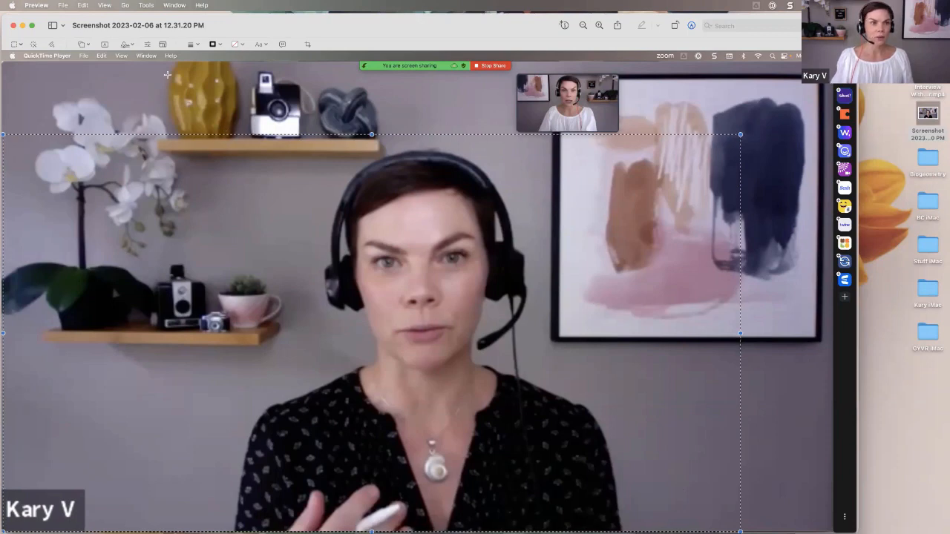
Copy the selected speaker region to the clipboard with Edit > Copy
click(67, 6)
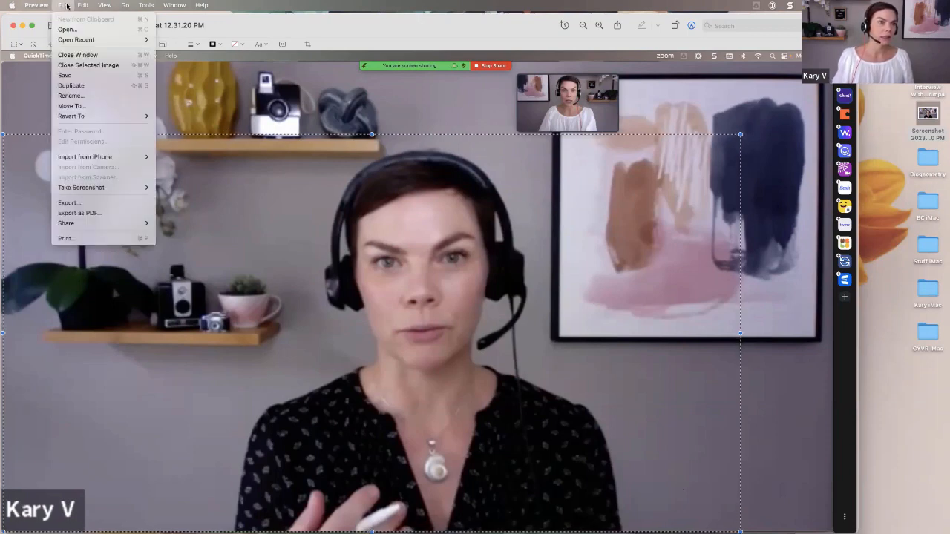
mouse_move(80, 6)
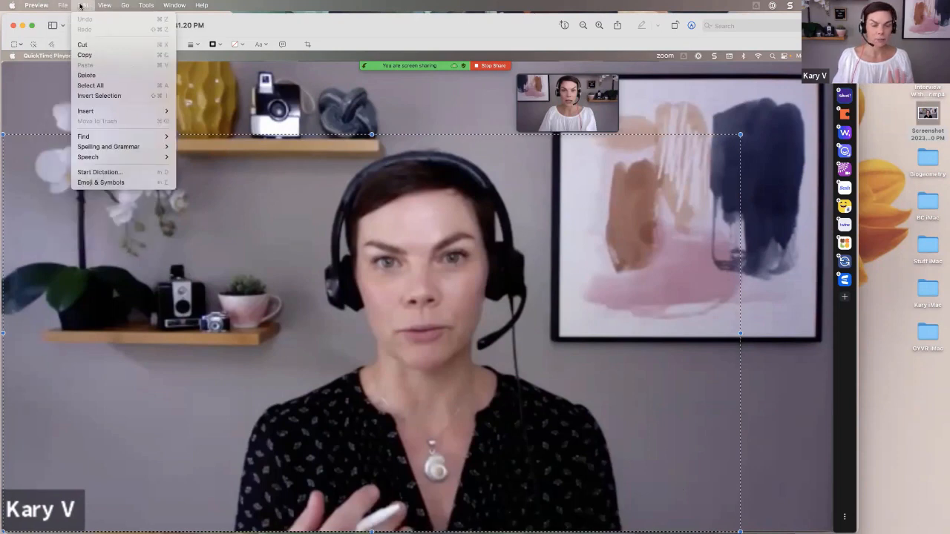
click(86, 55)
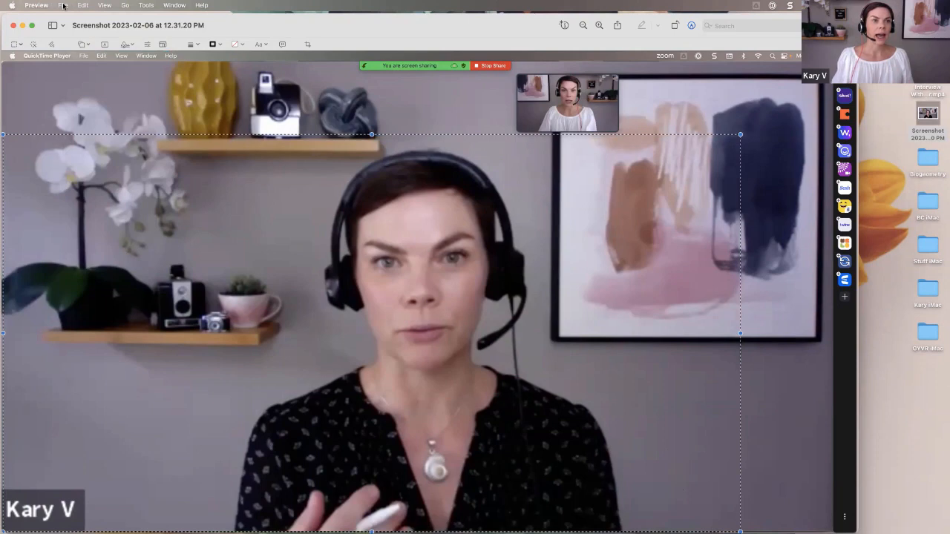
click(63, 6)
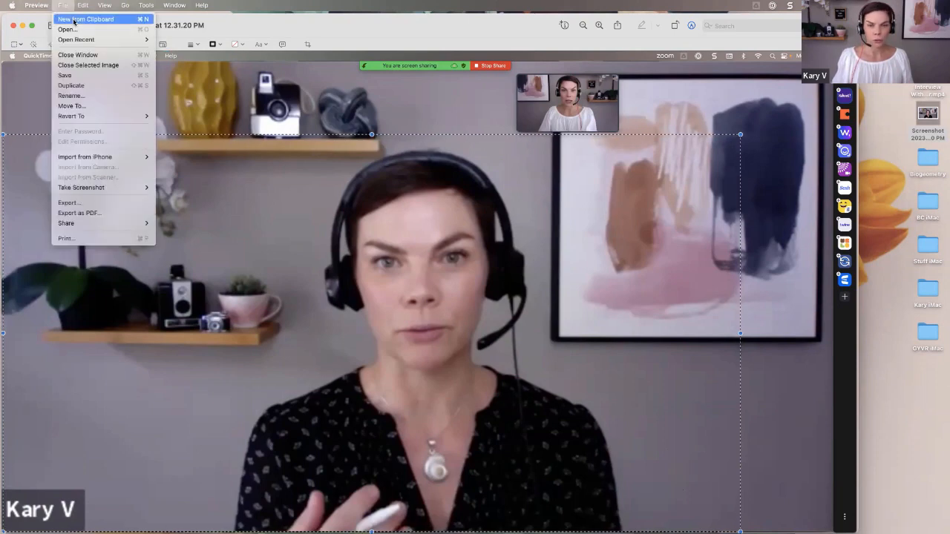
Create a new Preview image from the clipboard and name it 'Kary YouTube'
click(73, 20)
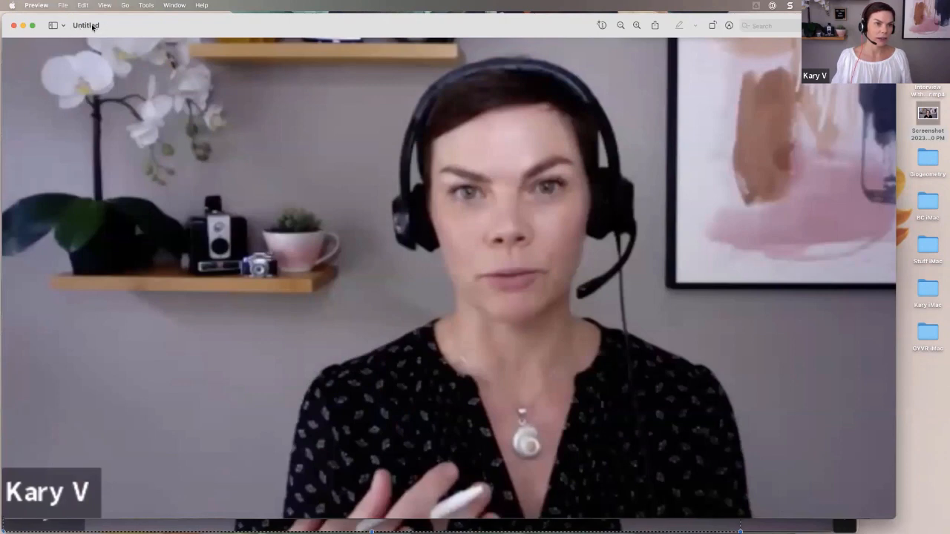
click(104, 26)
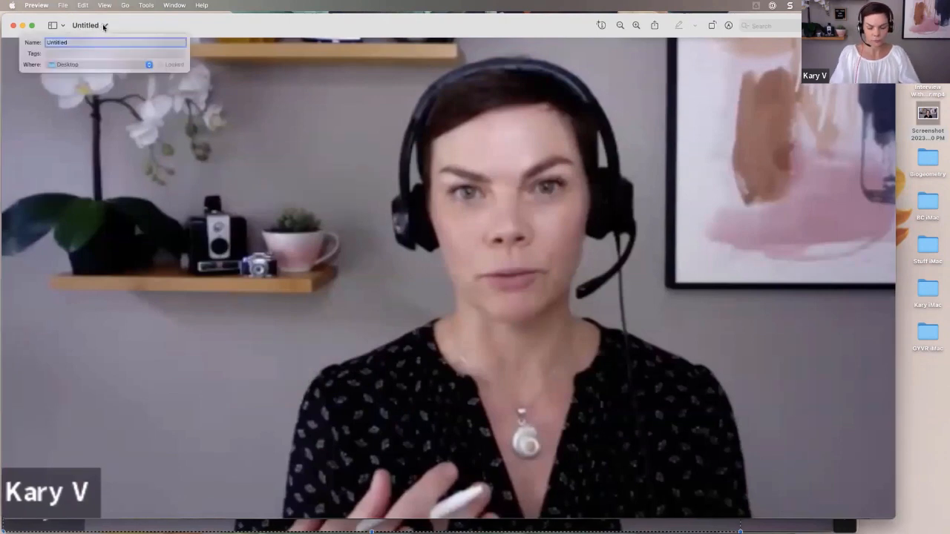
text(Kary YouTube)
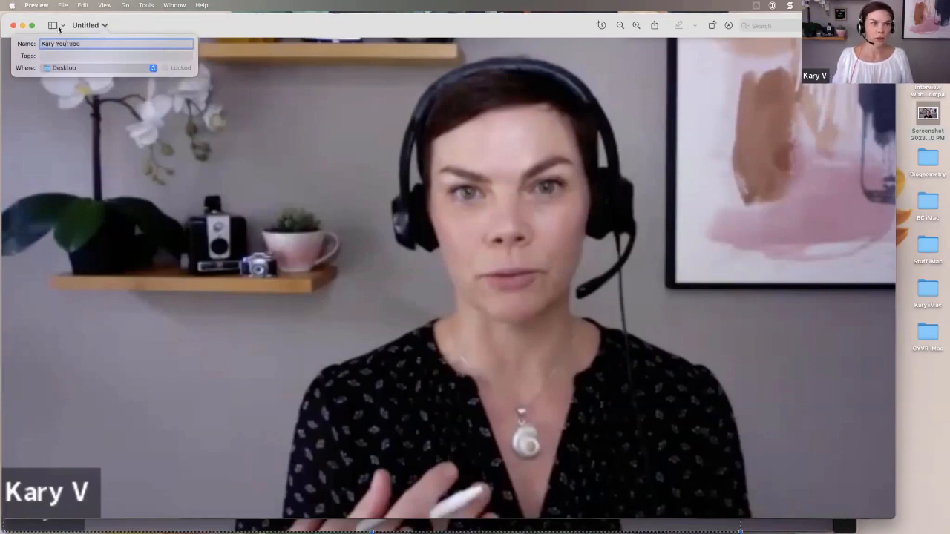
key(Return)
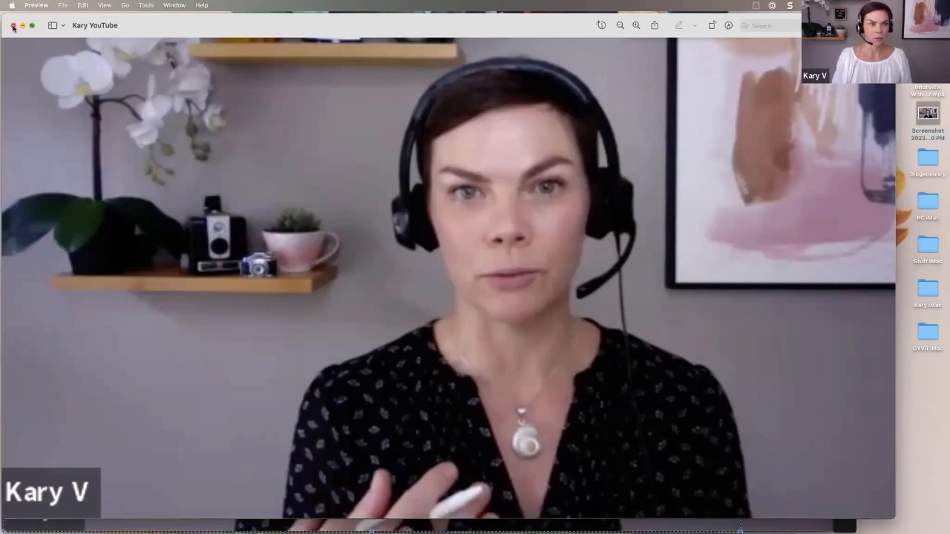
Close the Kary YouTube image and upload it in YouTube Studio as the custom thumbnail
click(13, 26)
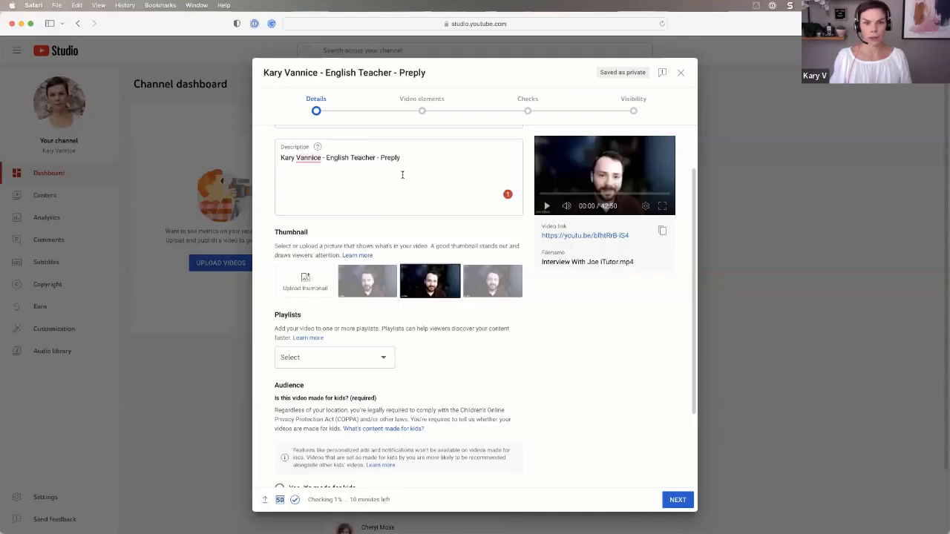
click(454, 177)
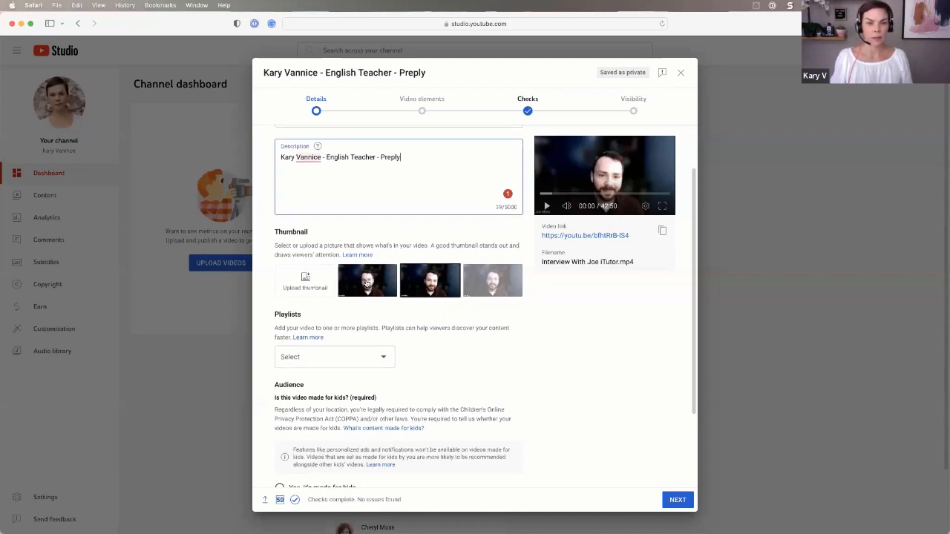
click(495, 283)
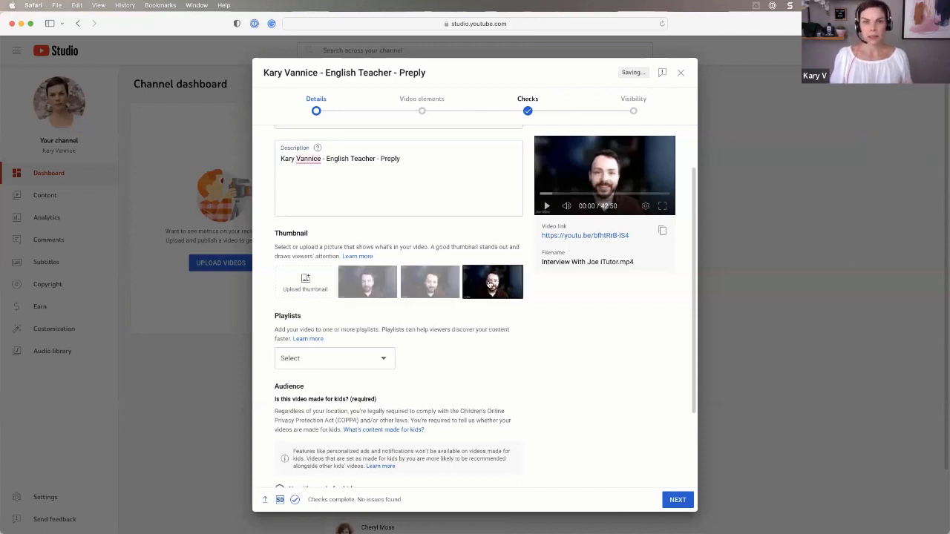
click(305, 281)
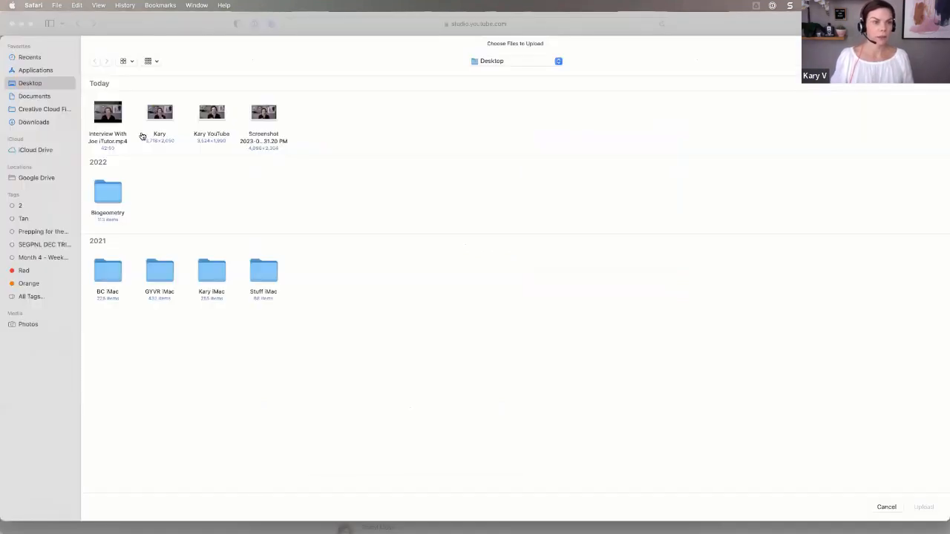
click(215, 118)
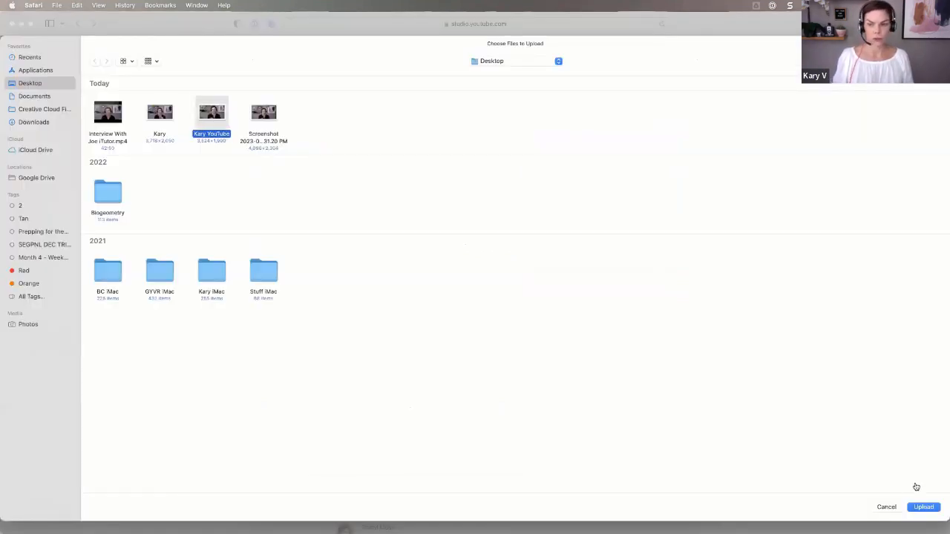
click(916, 507)
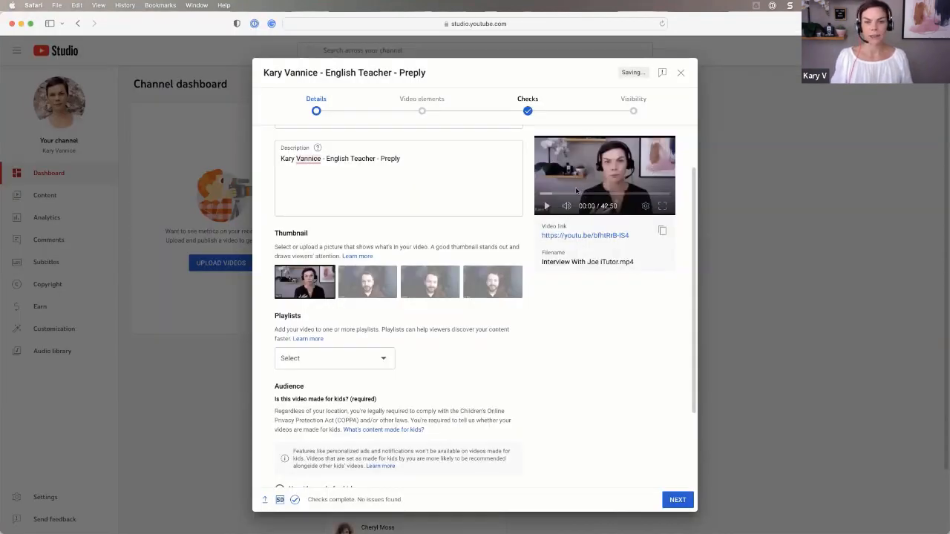
Set the Audience answer to 'Yes, it's made for kids' and continue to Video elements
scroll(490, 293, down, 1)
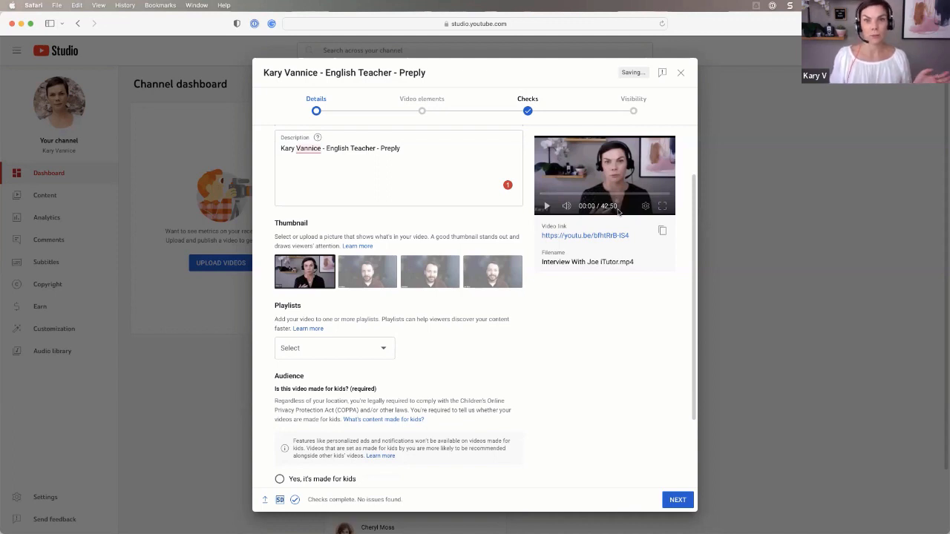
scroll(606, 283, down, 1)
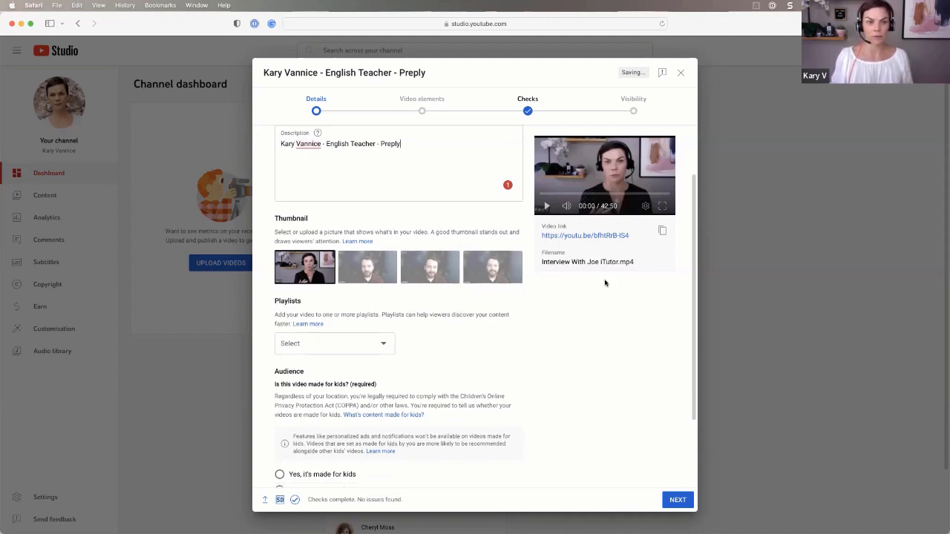
scroll(605, 280, down, 3)
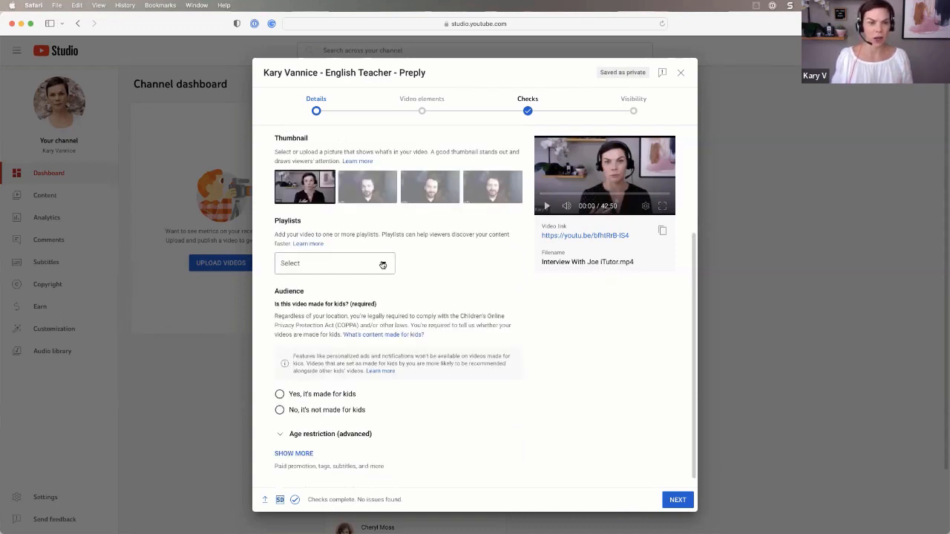
scroll(467, 263, down, 1)
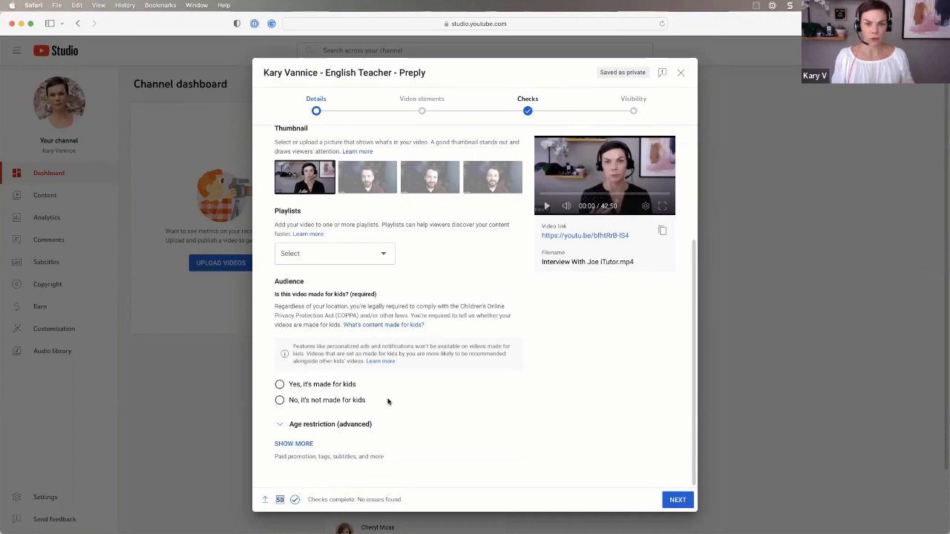
click(280, 401)
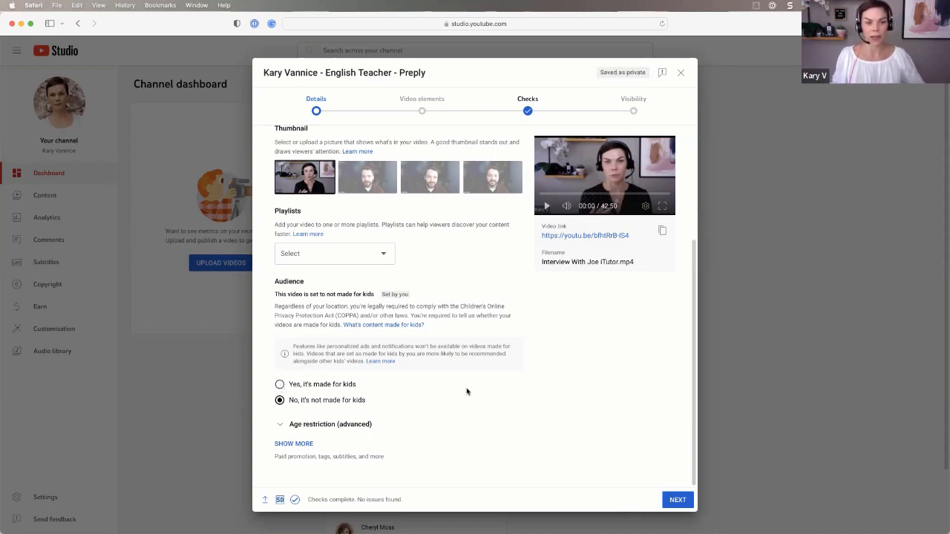
key(Up)
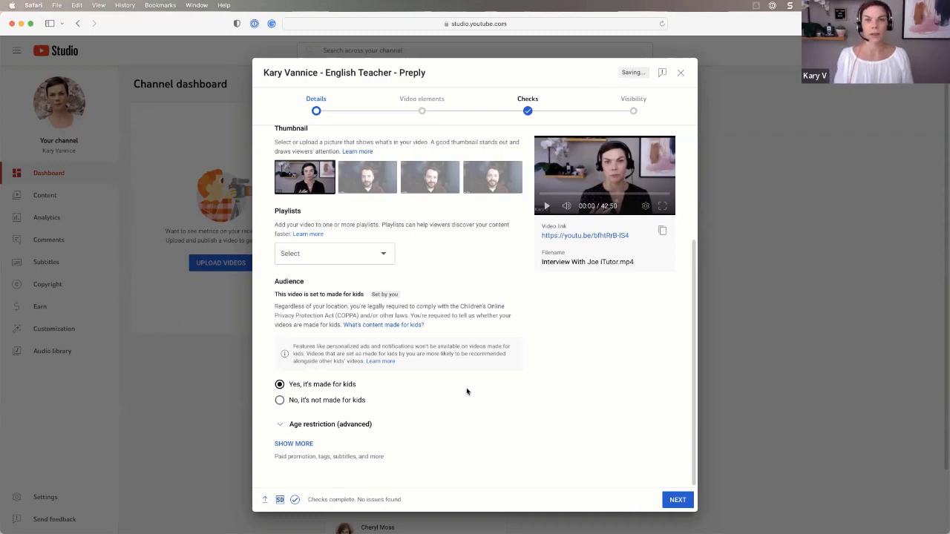
click(677, 502)
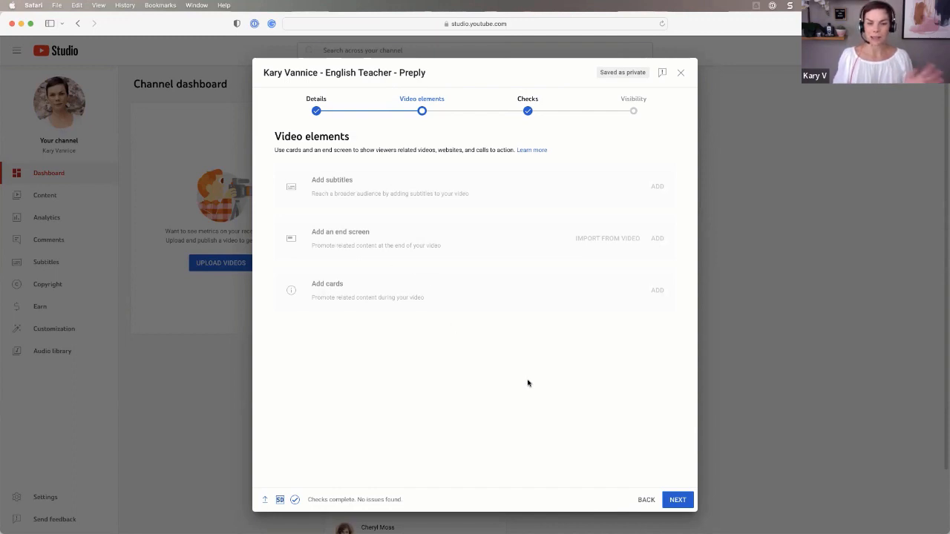
Continue past the Video elements and Checks steps to reach Visibility
click(678, 501)
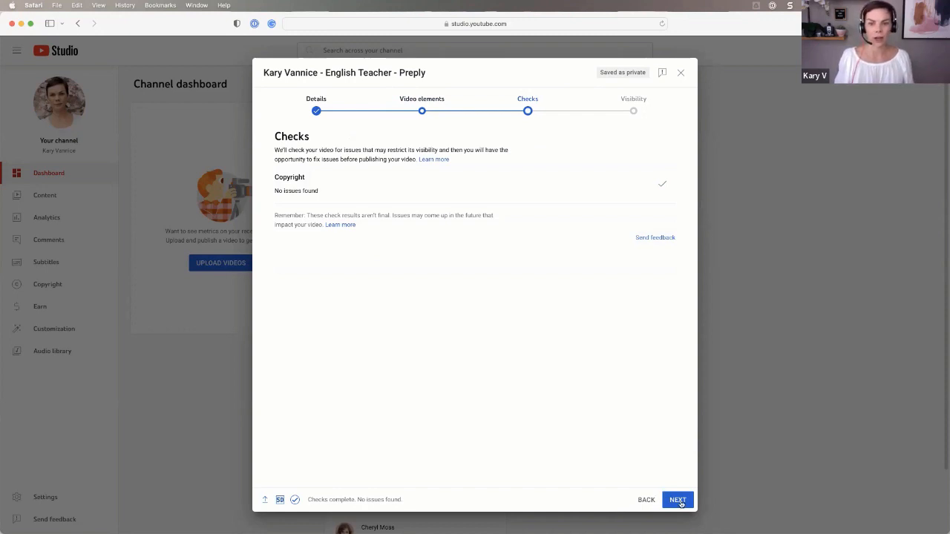
click(678, 501)
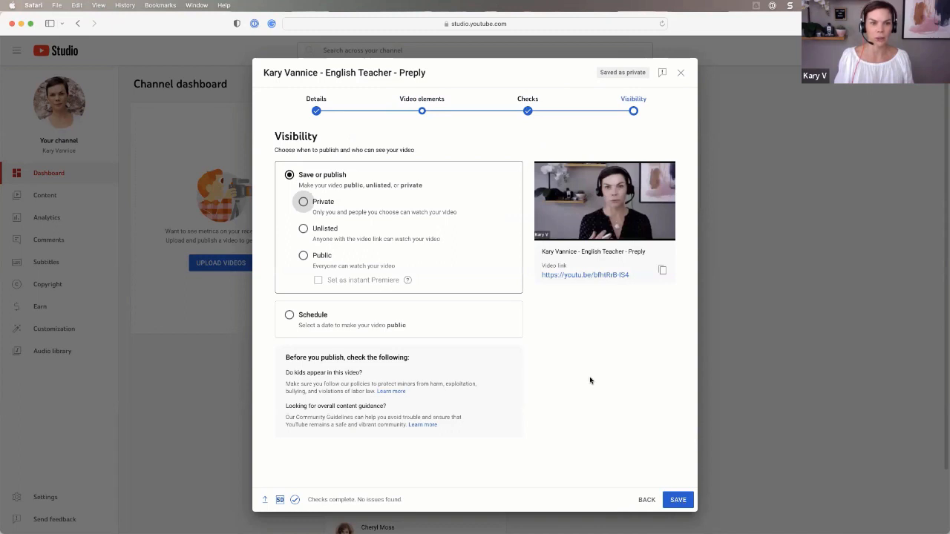
Set visibility to Public, copy the video link, and publish the video
click(304, 256)
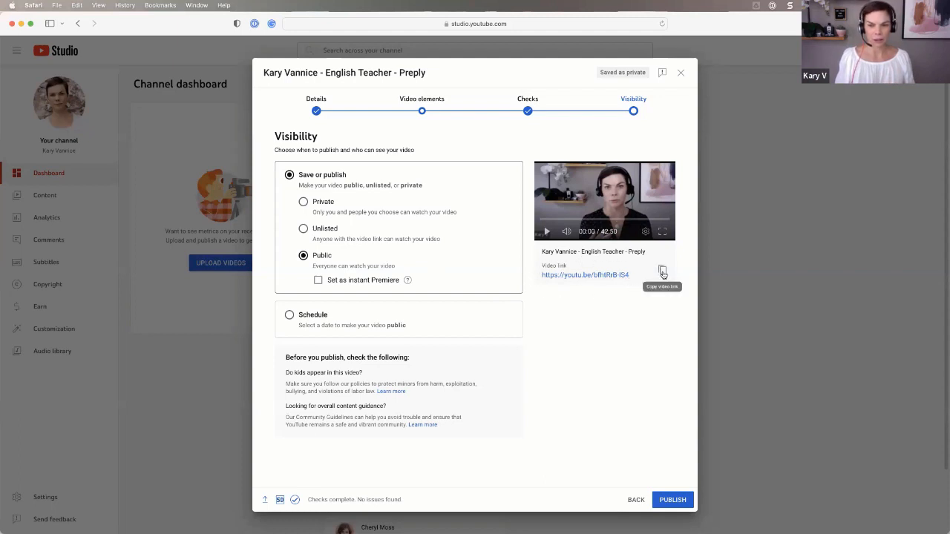
click(663, 272)
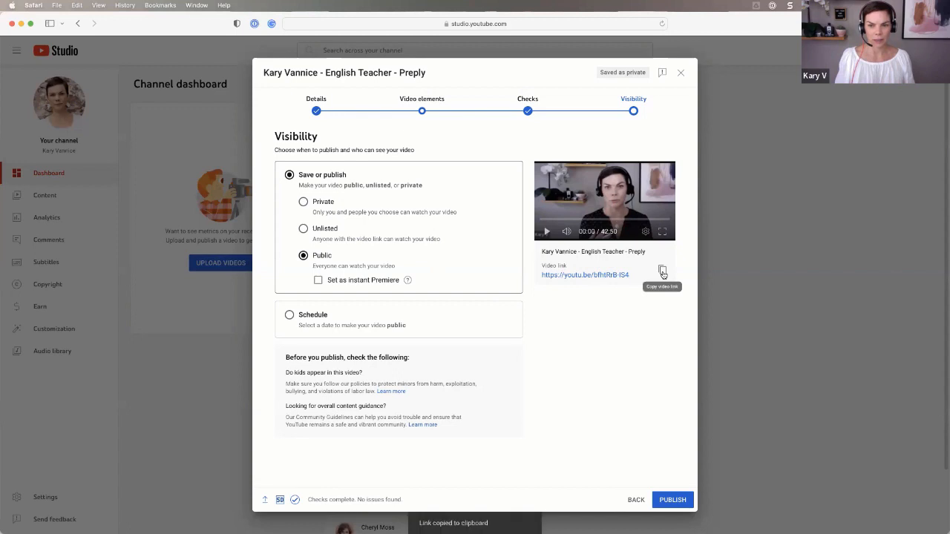
triple_click(537, 277)
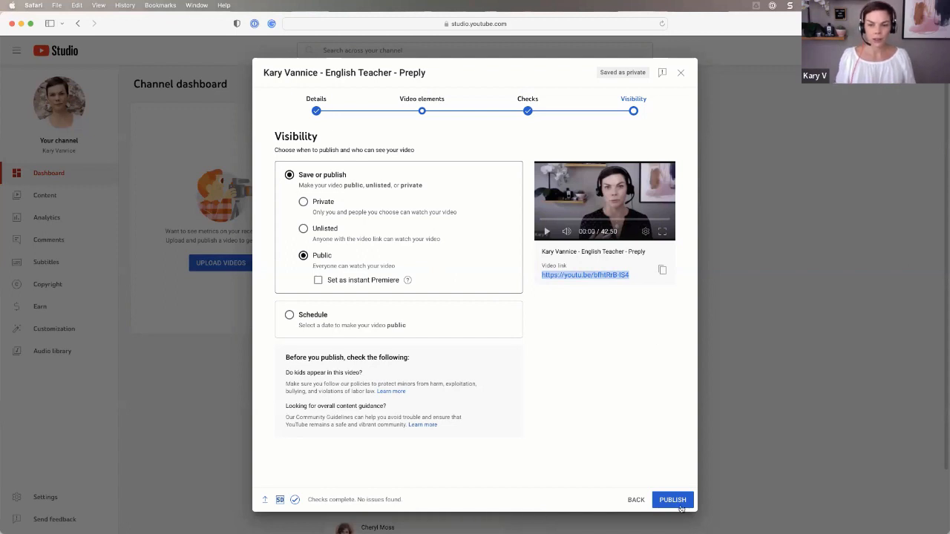
click(674, 501)
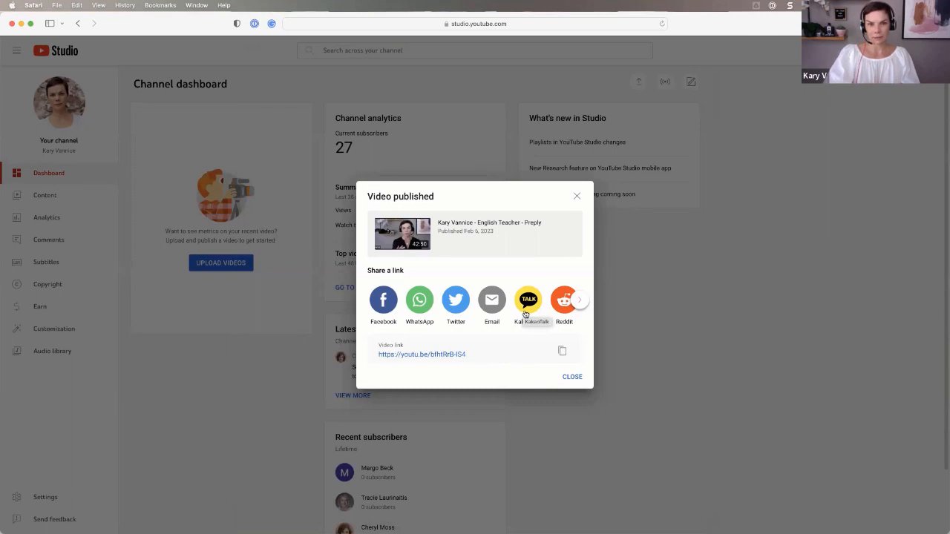
Dismiss the published confirmation and open the new video's details from the Content list
click(572, 378)
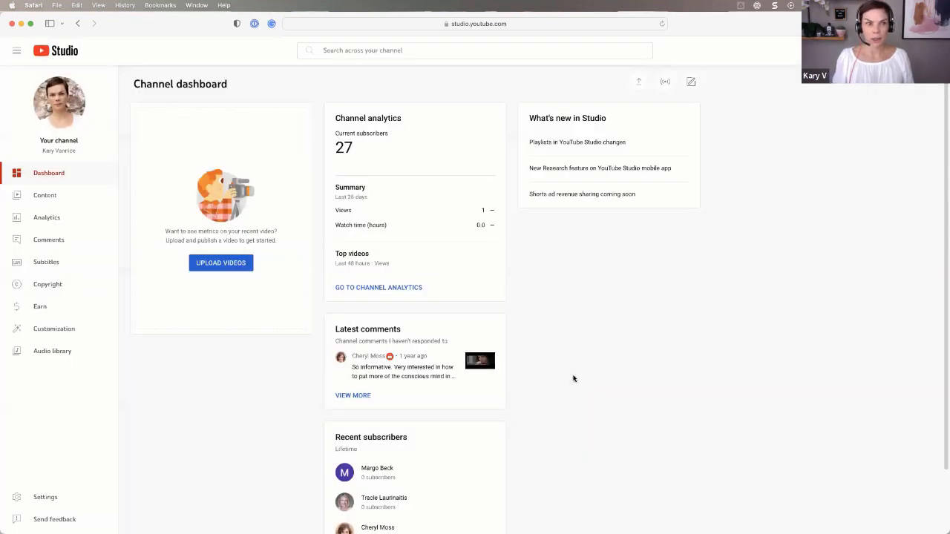
click(45, 196)
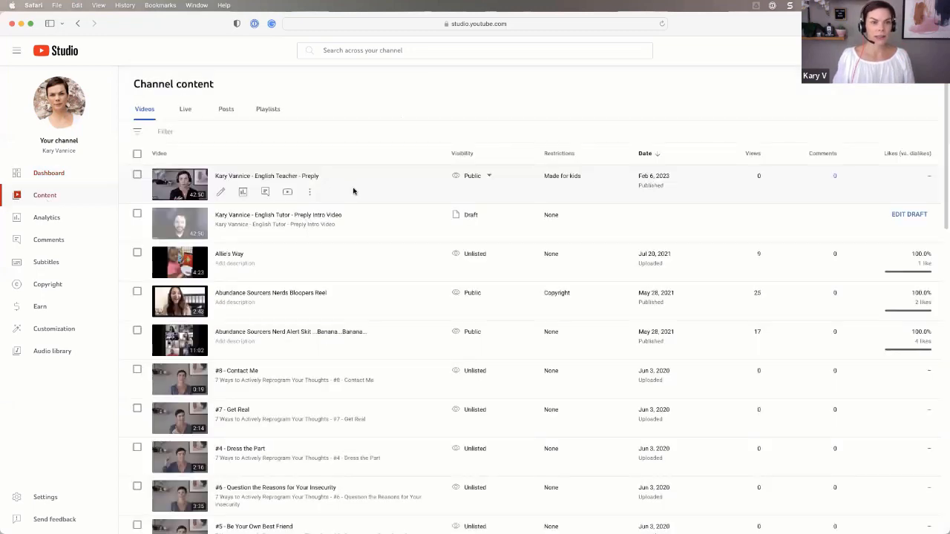
click(222, 192)
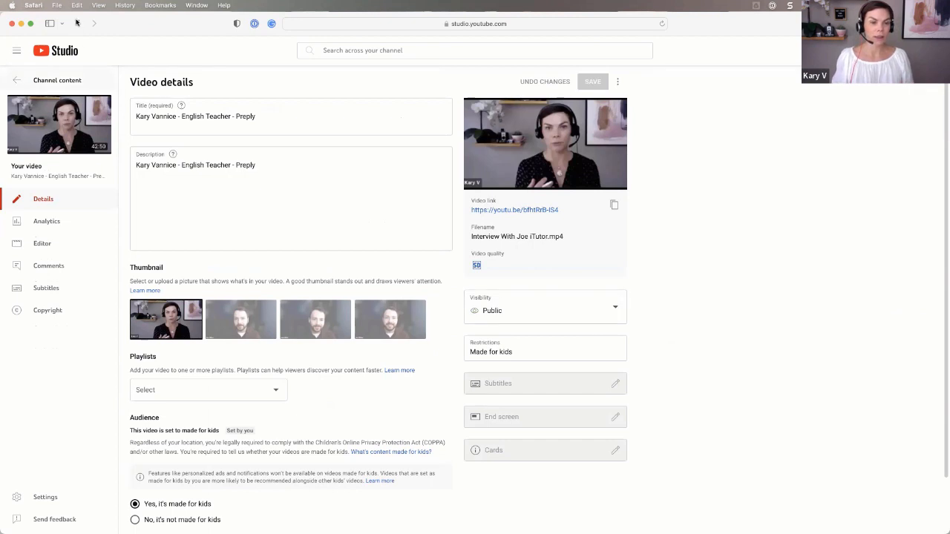
click(76, 23)
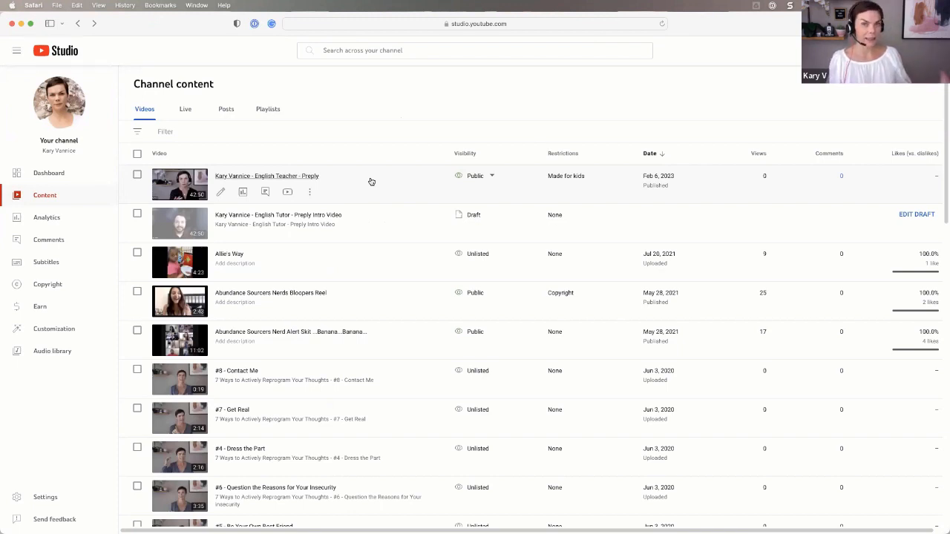
click(220, 193)
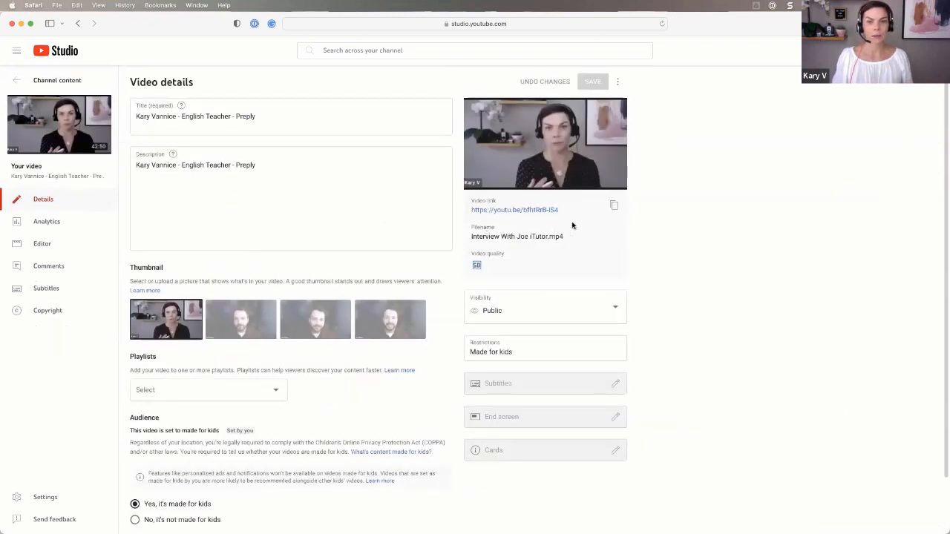